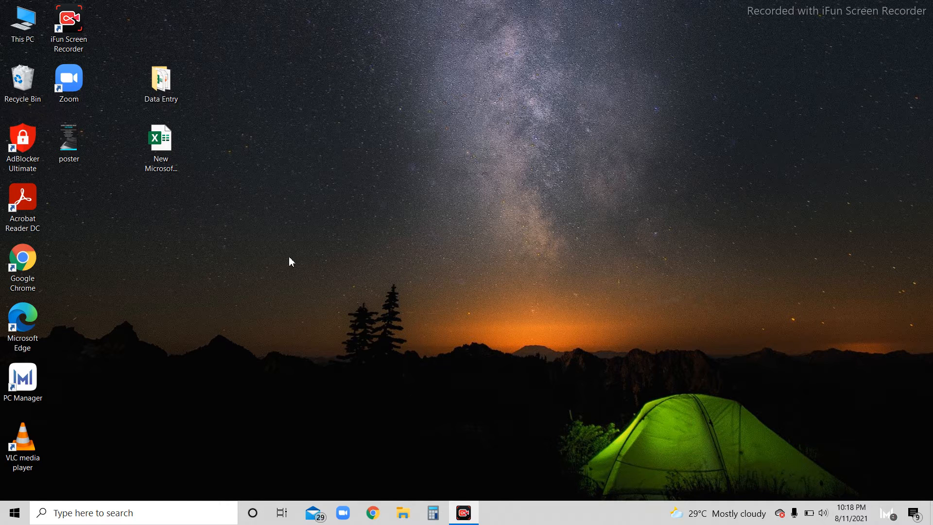
# - Open the Word document "time table in word" from the Downloads folder
pyautogui.click(404, 514)
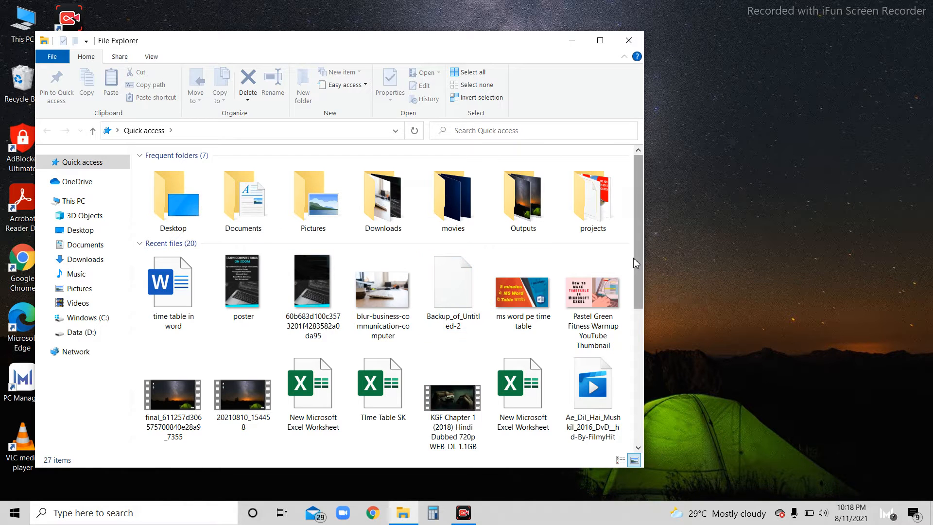
pyautogui.moveTo(638, 262); pyautogui.dragTo(634, 211)
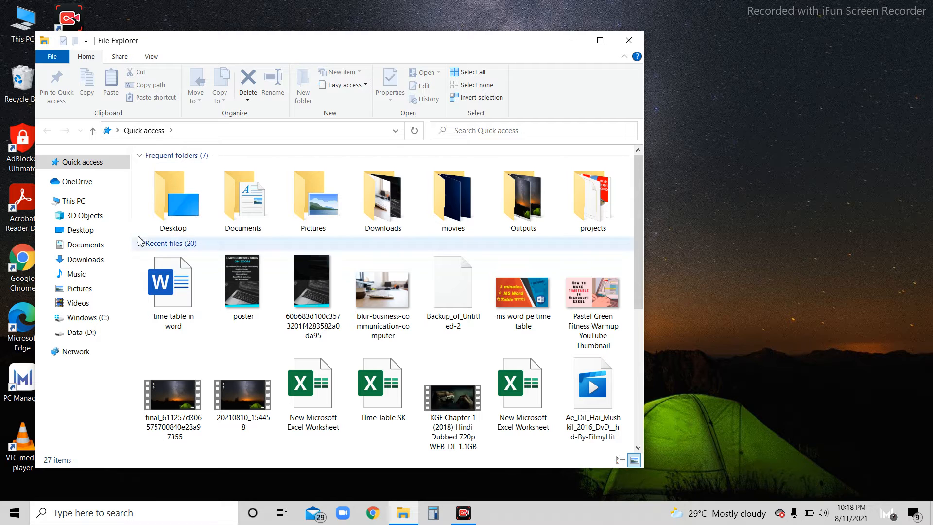
pyautogui.click(91, 263)
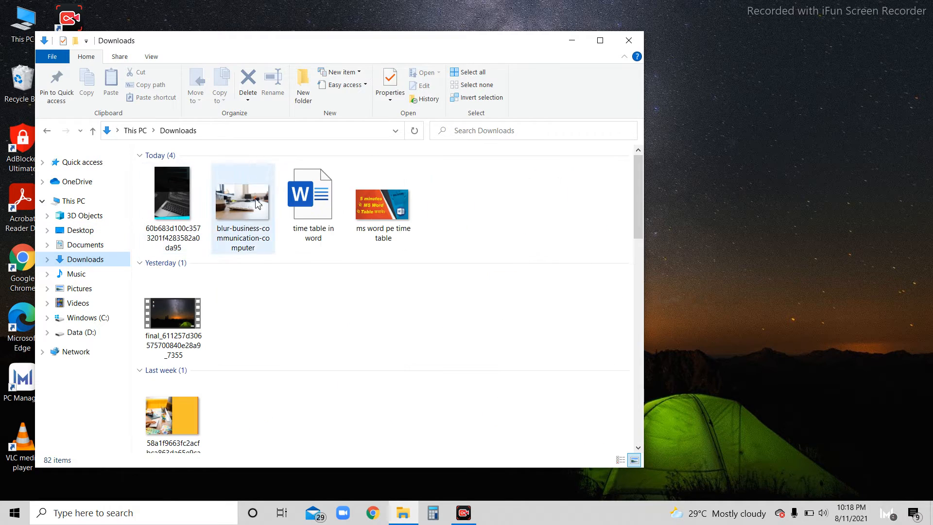
pyautogui.click(305, 213)
pyautogui.doubleClick(305, 213)
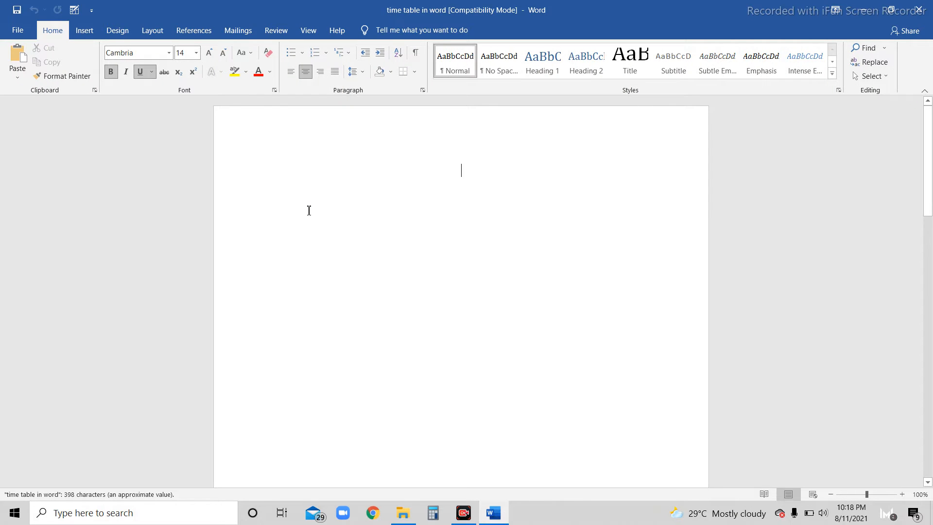
# - Enter the heading "Time table" and insert a table with six columns and six rows below it
pyautogui.write('time ta')
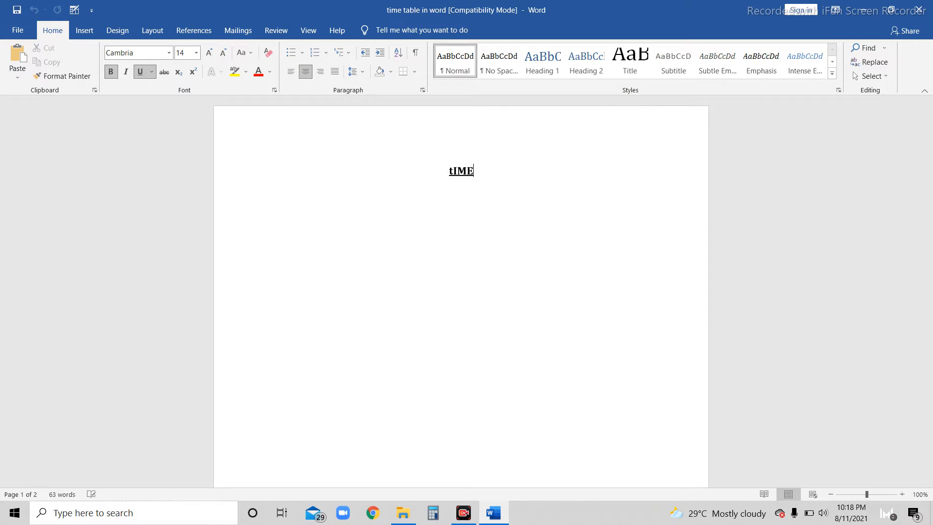
pyautogui.write('ble')
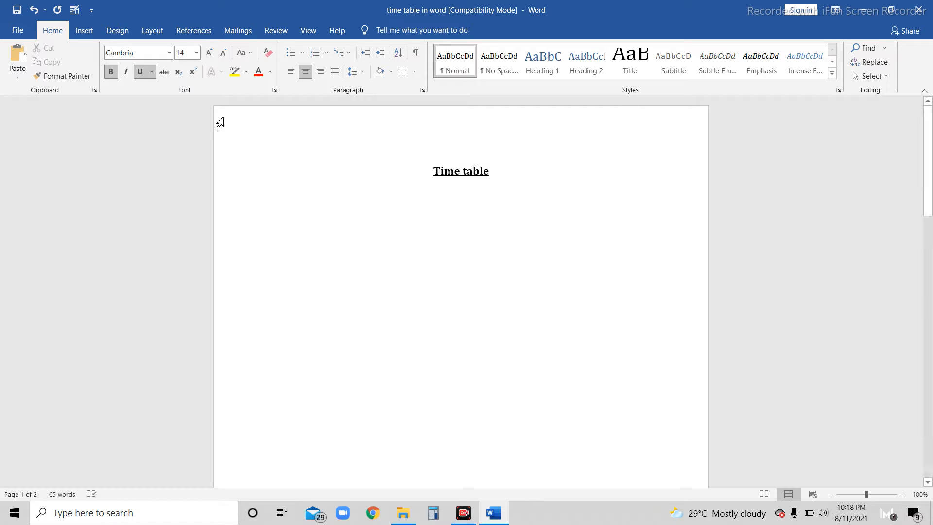
pyautogui.click(83, 32)
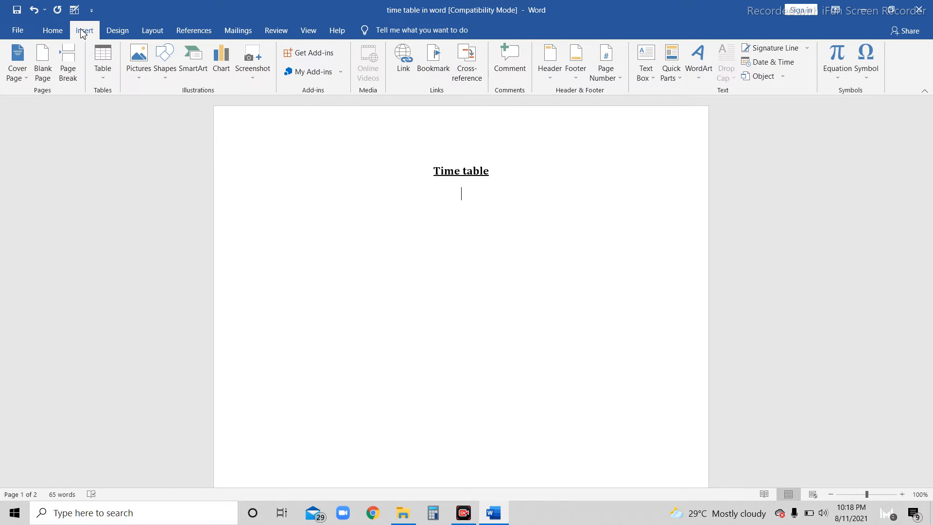
pyautogui.click(104, 71)
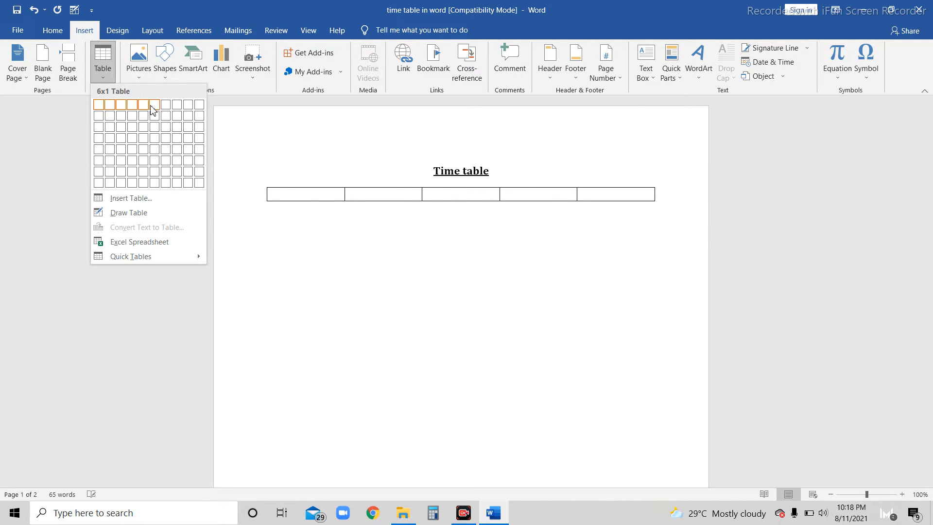
pyautogui.click(156, 163)
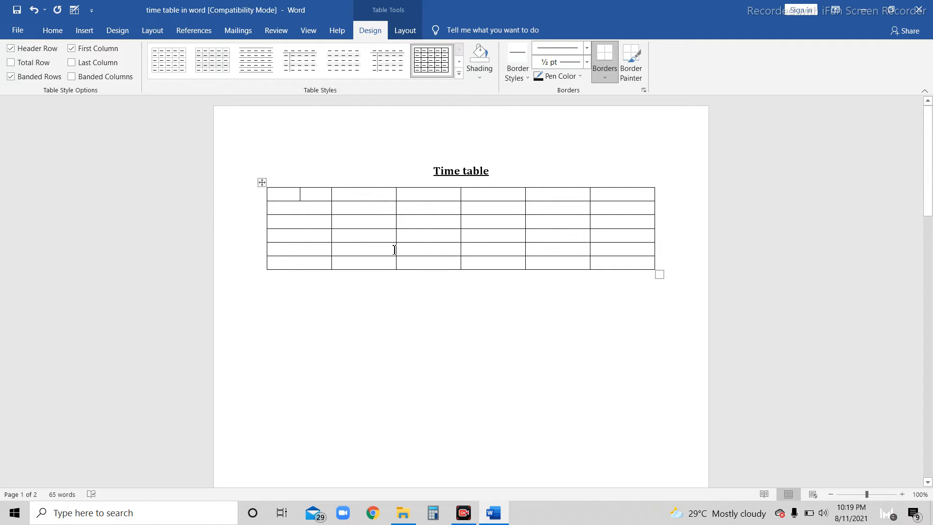
pyautogui.click(84, 30)
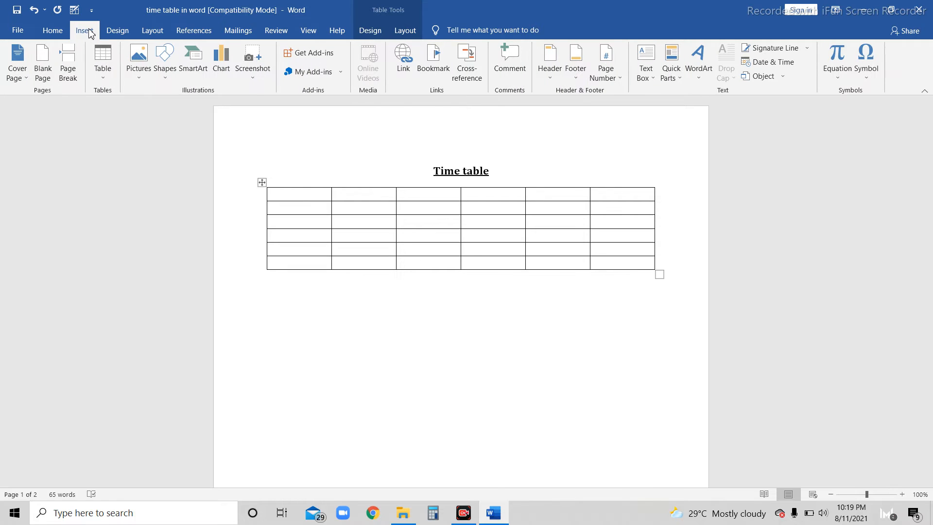
pyautogui.click(104, 68)
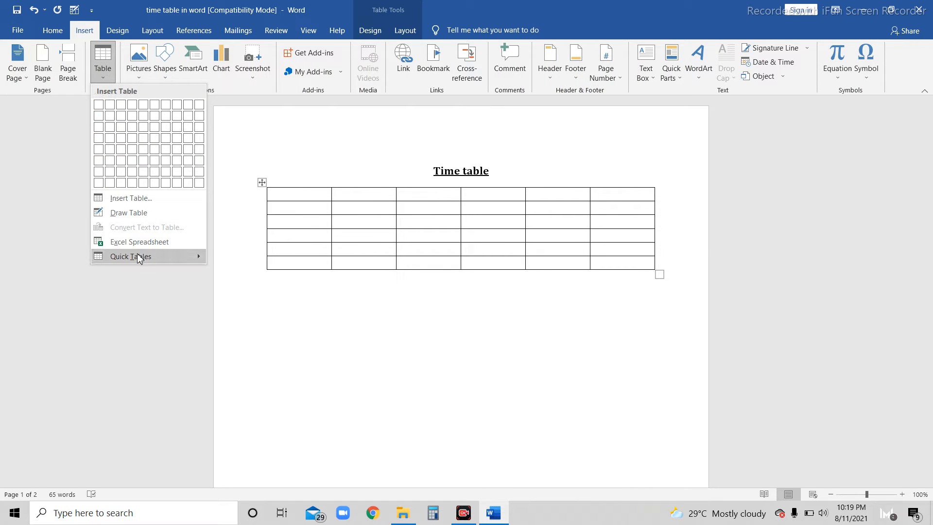
pyautogui.click(327, 239)
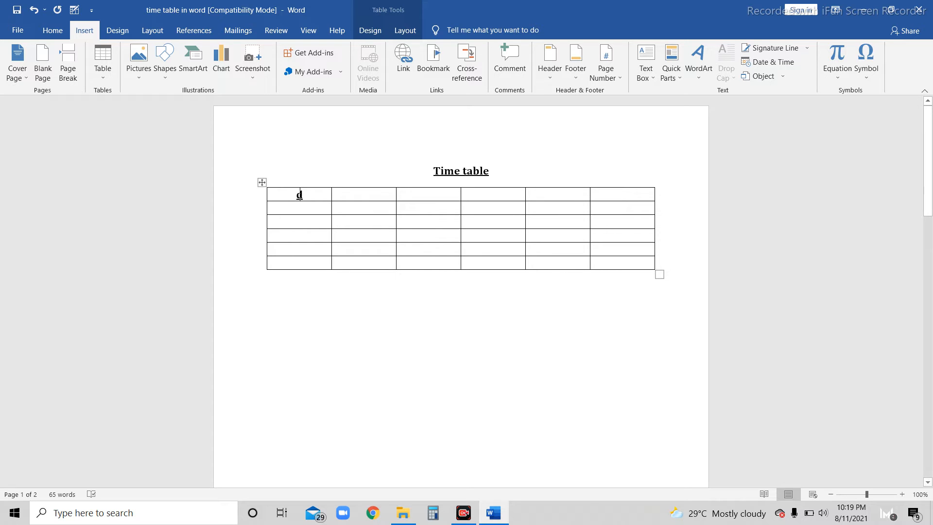
# - Fill the table's header row with DATE, 6, 7, 8, 9 and 10
pyautogui.write('DATE ')
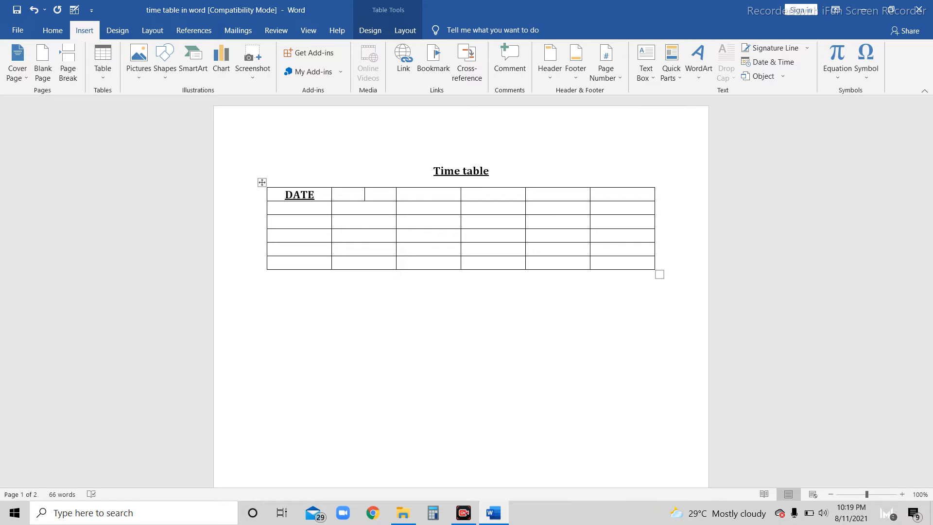
pyautogui.write('6 ')
pyautogui.write('7 ')
pyautogui.write('8 ')
pyautogui.write('9')
pyautogui.press('Tab')
pyautogui.write('10')
pyautogui.hotkey('shift', 'Tab')
pyautogui.hotkey('shift', 'Tab')
pyautogui.hotkey('shift', 'Tab')
pyautogui.hotkey('shift', 'Tab')
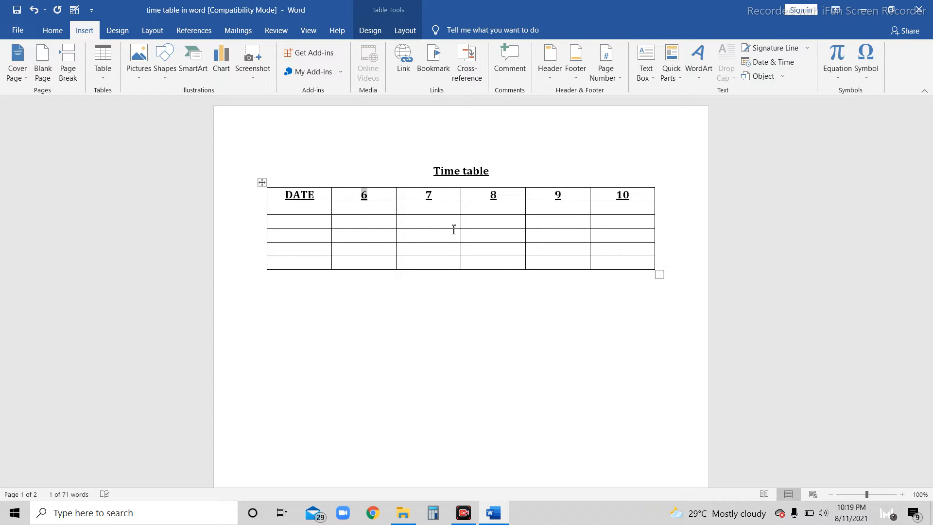
pyautogui.press('Tab')
pyautogui.press('Tab')
pyautogui.press('Tab')
pyautogui.press('Tab')
pyautogui.hotkey('shift', 'Tab')
pyautogui.hotkey('shift', 'Tab')
pyautogui.hotkey('shift', 'Tab')
pyautogui.hotkey('shift', 'Tab')
pyautogui.hotkey('shift', 'Tab')
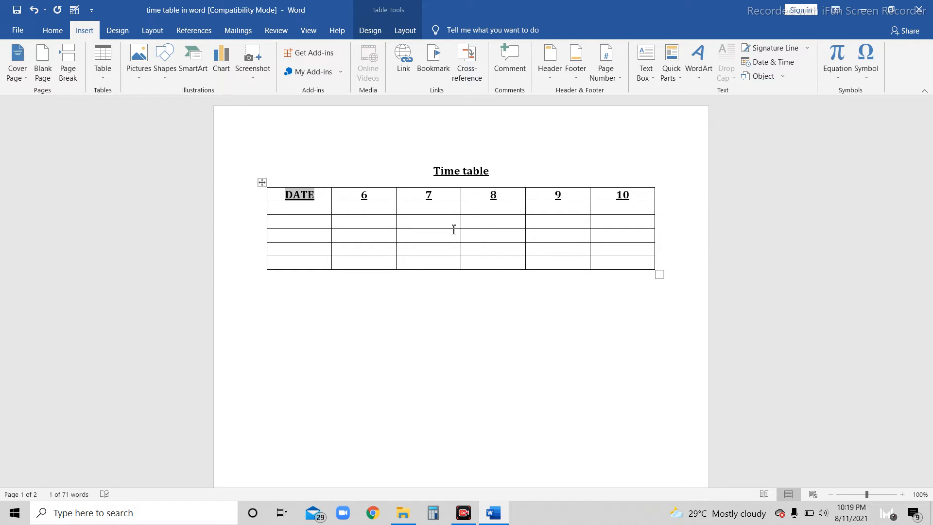
# - Copy the dates 13/02/2020 to 22/02/2020 from the Examination Time Table on page 2 into the cells below DATE
pyautogui.click(322, 214)
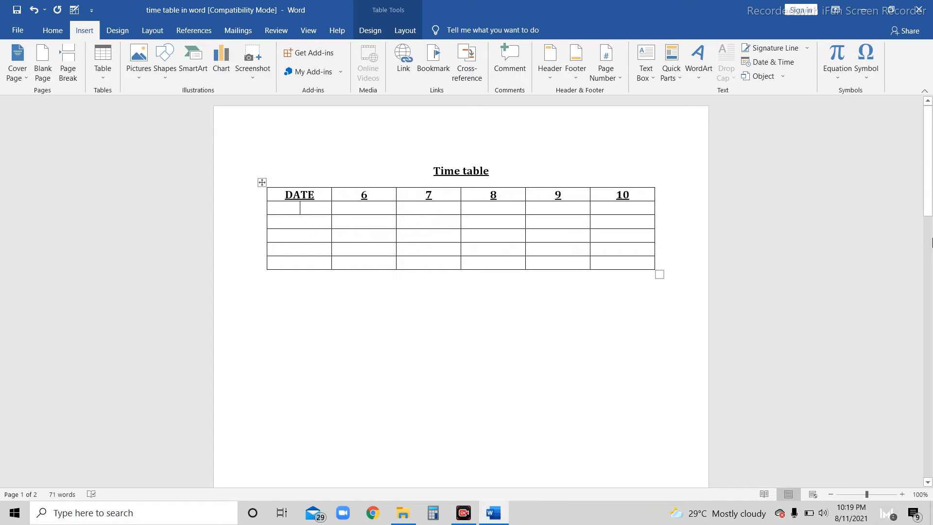
pyautogui.moveTo(930, 191); pyautogui.dragTo(930, 398)
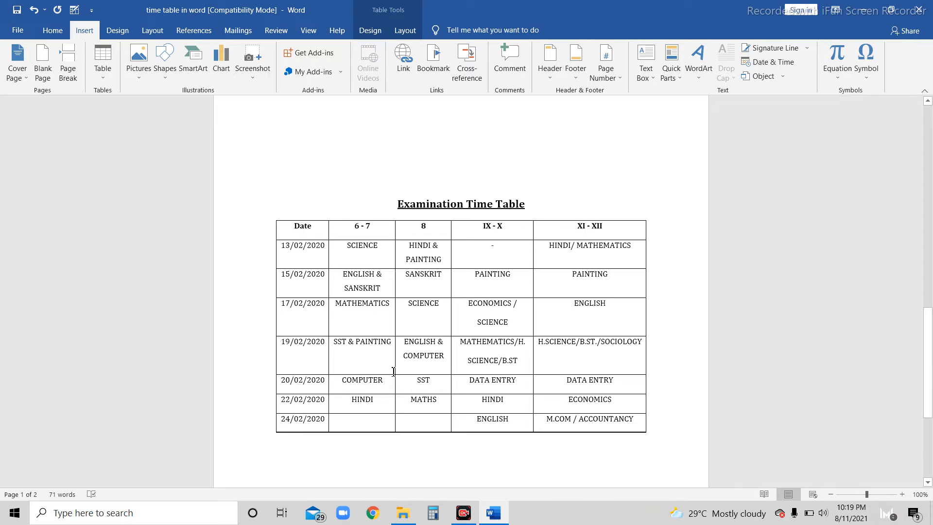
pyautogui.moveTo(281, 250); pyautogui.dragTo(322, 409)
pyautogui.hotkey('ctrl', 'c')
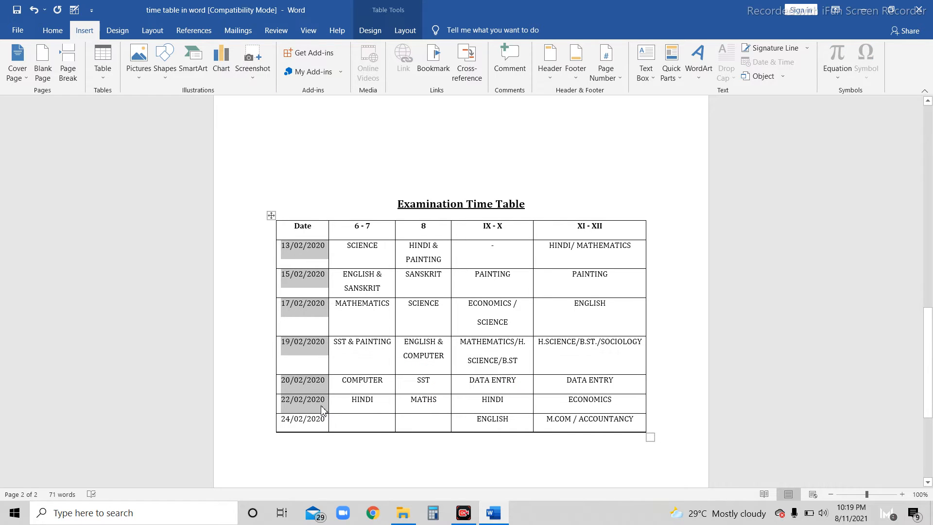
pyautogui.moveTo(925, 380); pyautogui.dragTo(926, 178)
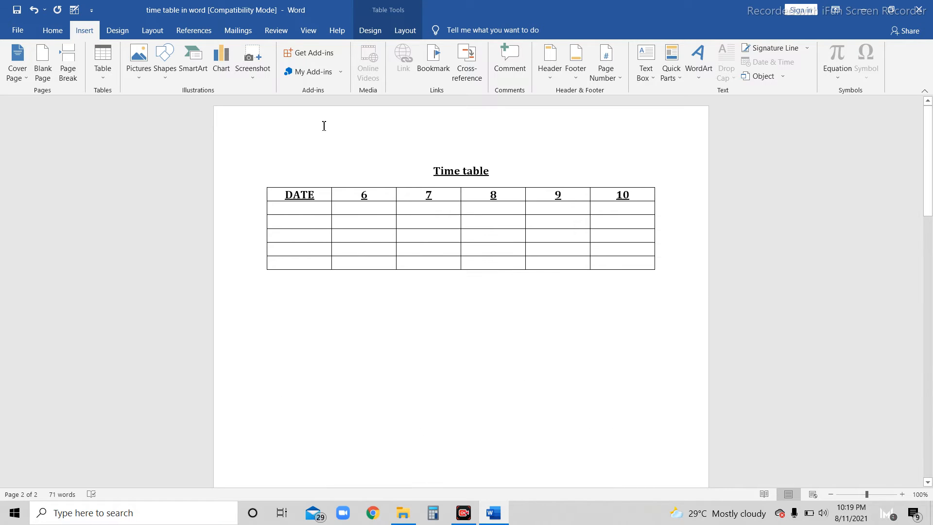
pyautogui.click(281, 208)
pyautogui.hotkey('ctrl', 'v')
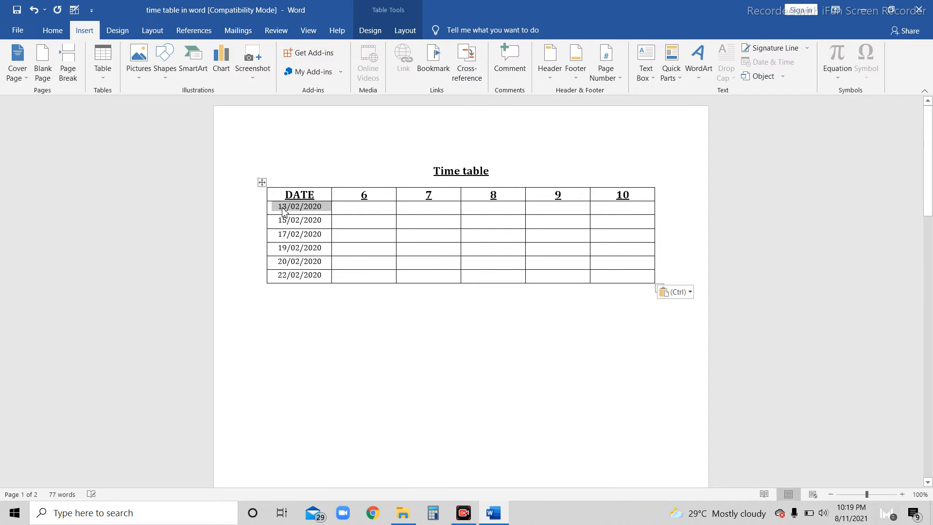
# - Add an empty row at the end of the time table, below the 22/02/2020 row
pyautogui.click(330, 279)
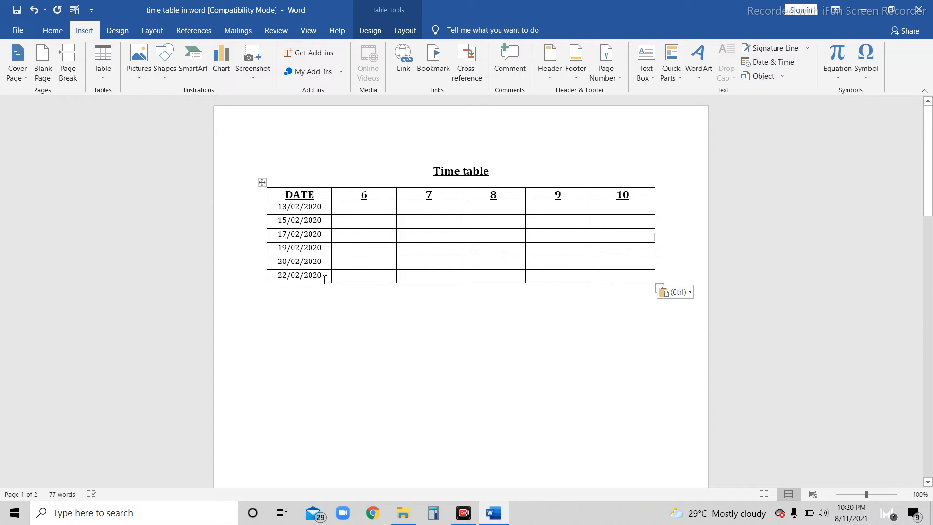
pyautogui.click(670, 276)
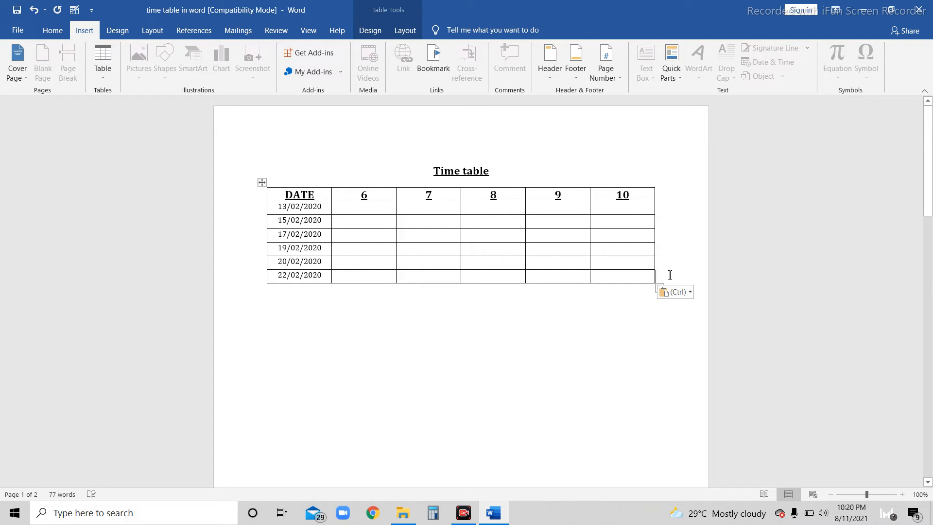
pyautogui.press('Return')
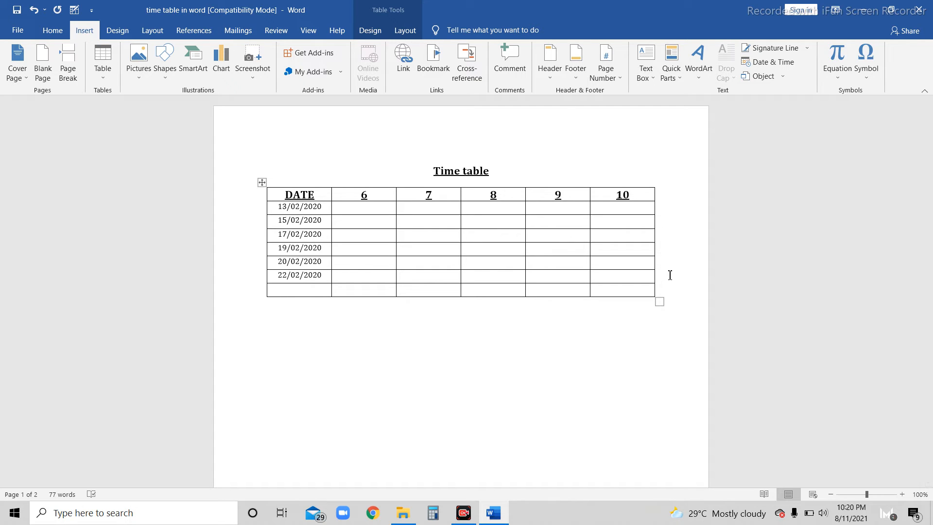
# - Try inserting an empty row below the 17/02/2020 row and undo each insertion
pyautogui.click(660, 236)
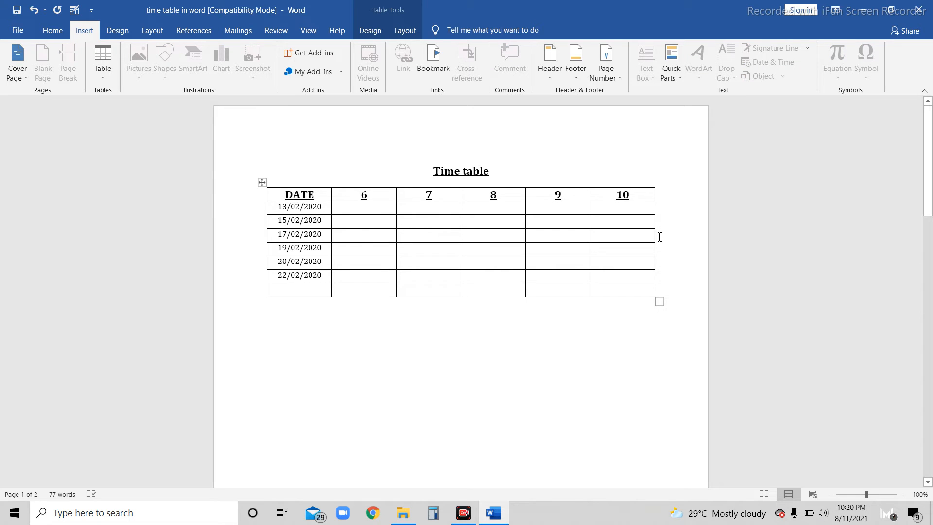
pyautogui.press('Return')
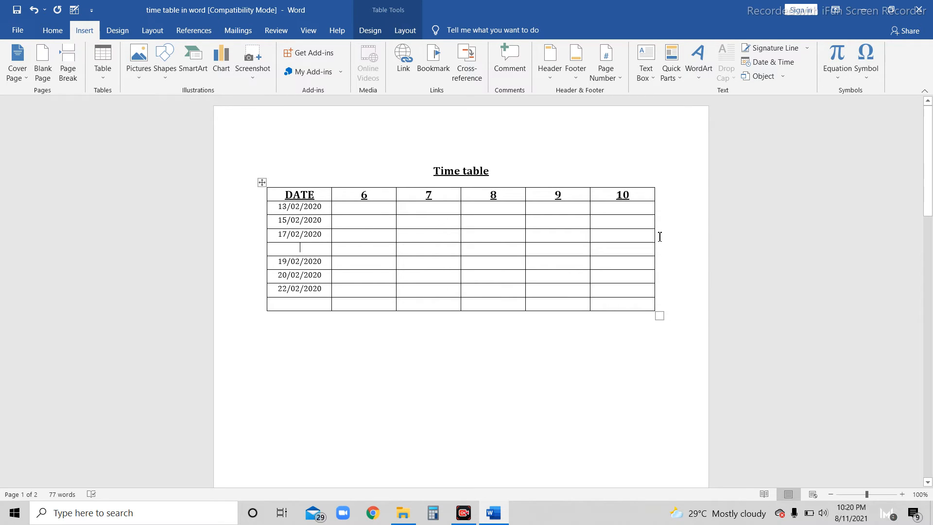
pyautogui.hotkey('ctrl', 'z')
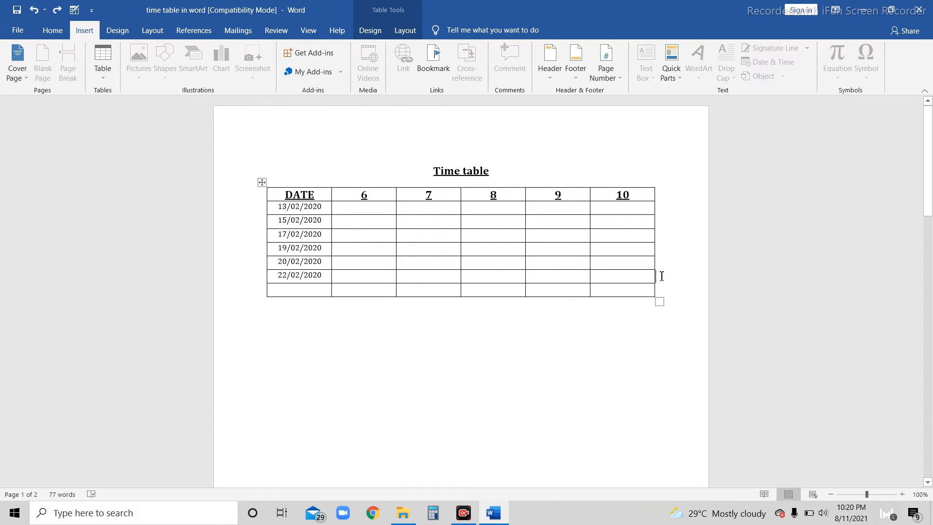
pyautogui.click(662, 236)
pyautogui.press('Return')
pyautogui.hotkey('ctrl', 'z')
# - Enter the date 24/02/2020 in the first cell of the empty last row
pyautogui.click(285, 288)
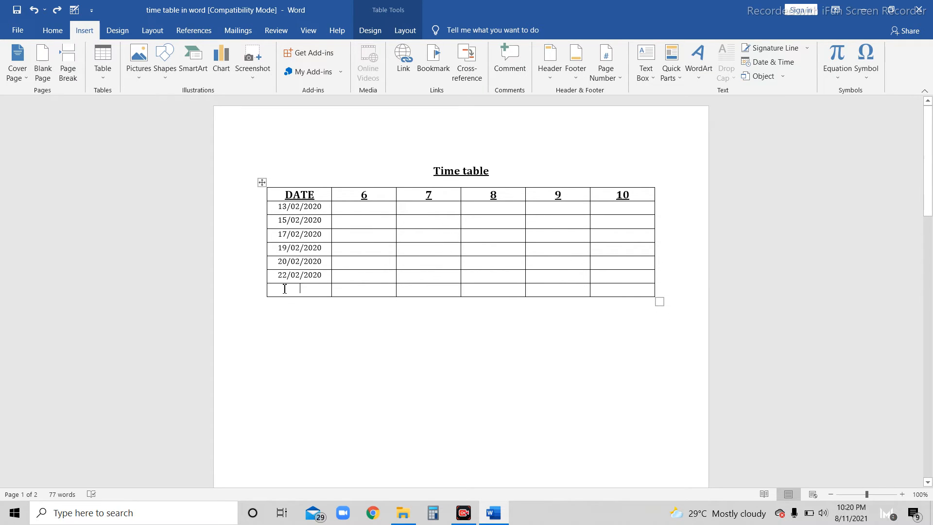
pyautogui.write('24')
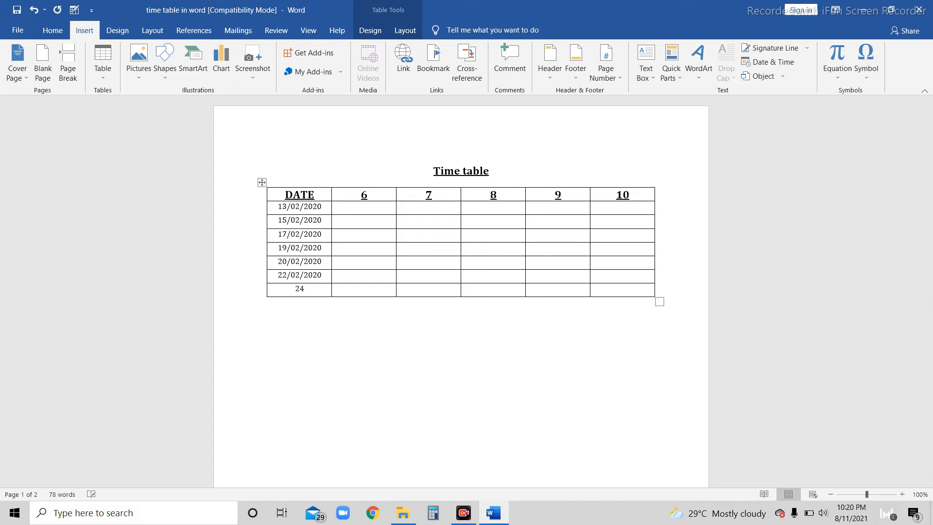
pyautogui.write('/02/2020')
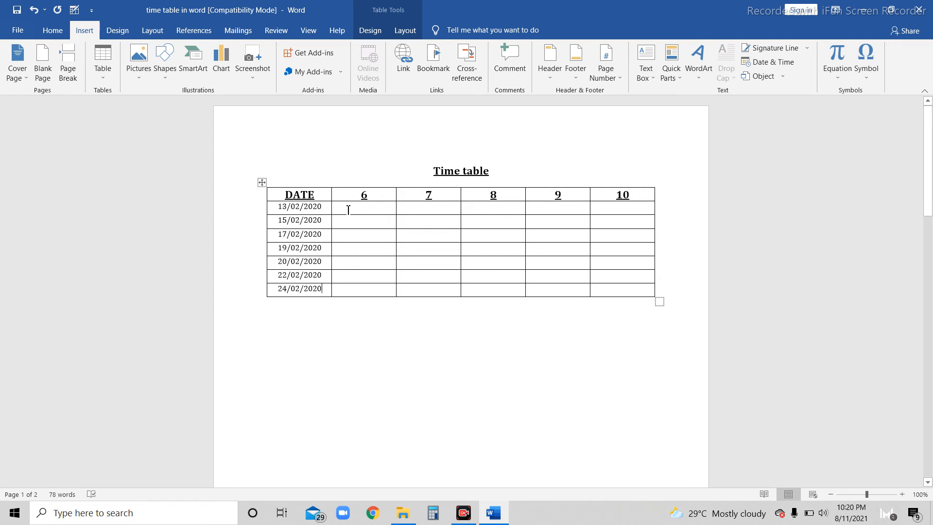
# - Delete the last column of the time table, headed 10
pyautogui.click(424, 195)
pyautogui.moveTo(613, 195)
pyautogui.mouseDown()
pyautogui.moveTo(631, 242)
pyautogui.moveTo(631, 292)
pyautogui.mouseUp()
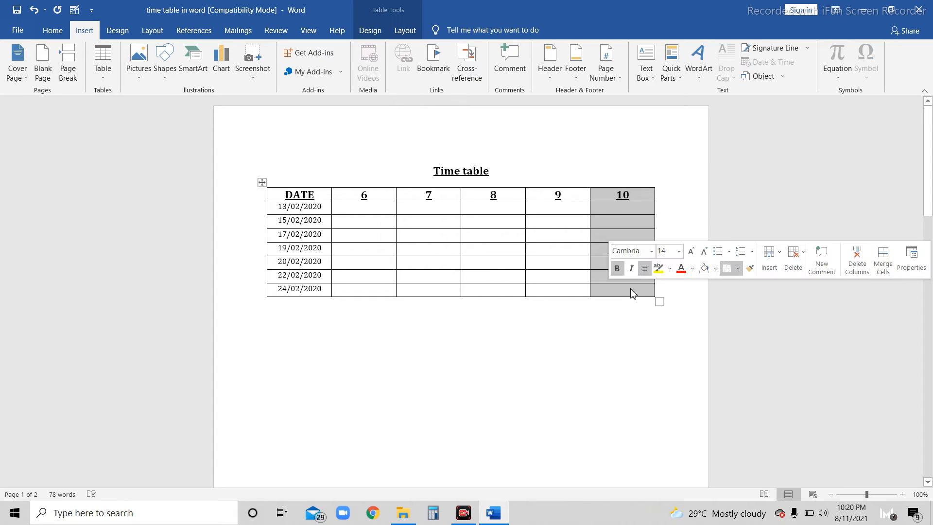
pyautogui.rightClick(602, 209)
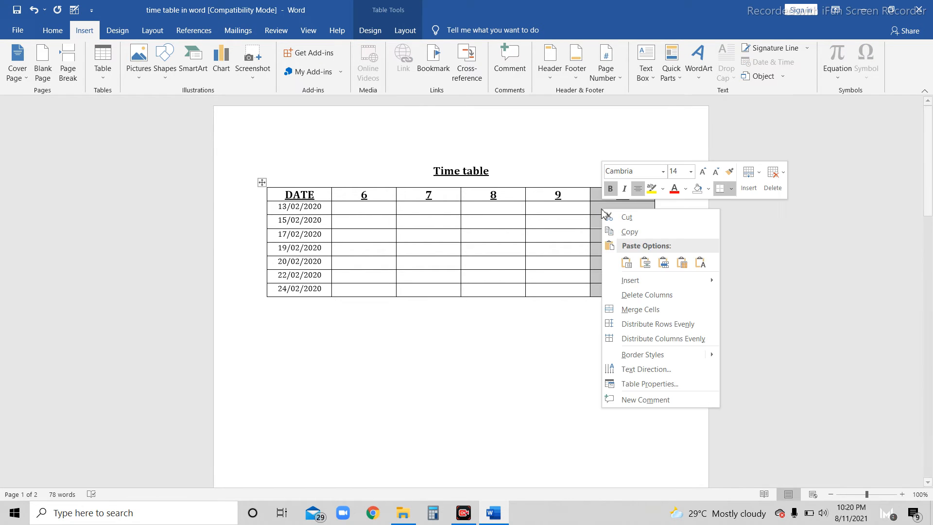
pyautogui.click(636, 296)
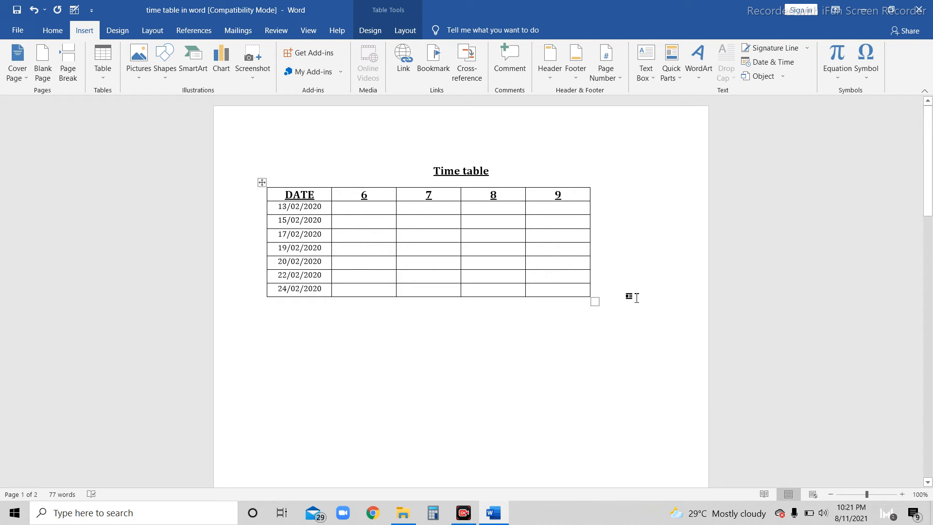
# - Insert an empty column to the right of the column headed 9 and place the cursor in its header cell
pyautogui.rightClick(575, 198)
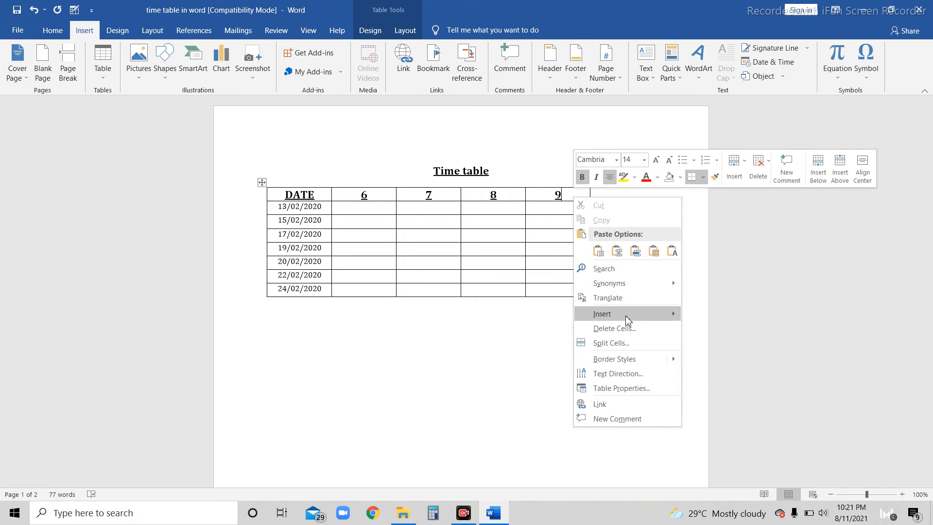
pyautogui.moveTo(627, 321)
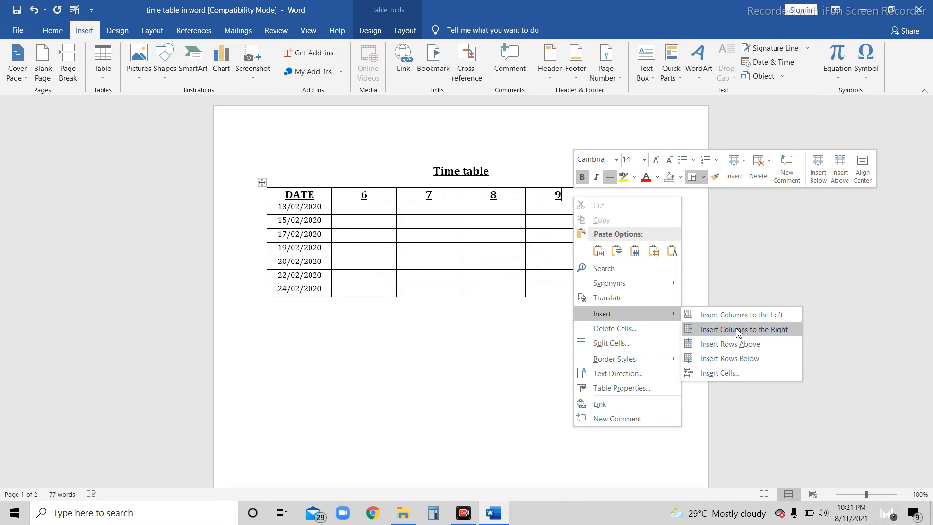
pyautogui.click(737, 330)
pyautogui.click(618, 196)
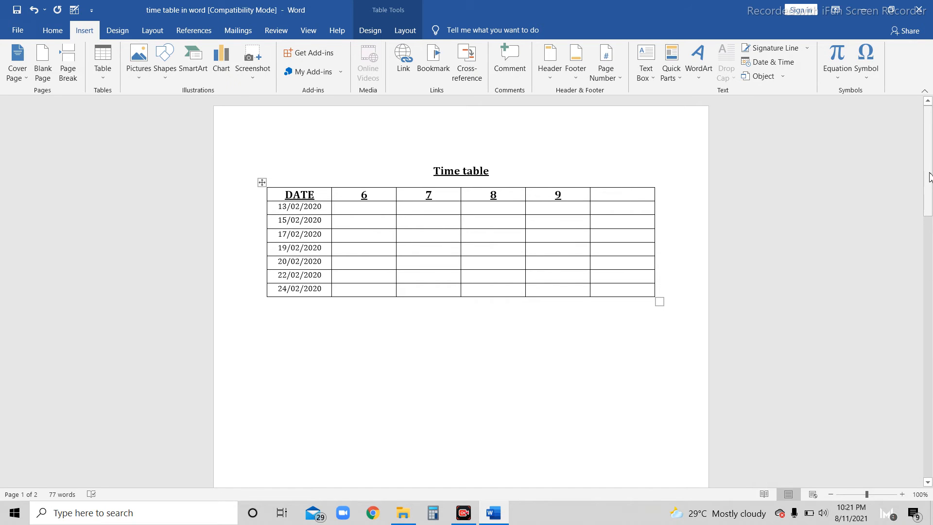
# - Copy the subject entries from page 2's Examination Time Table into the Time table, starting at the 13/02/2020 cell under 6
pyautogui.moveTo(930, 177); pyautogui.dragTo(930, 394)
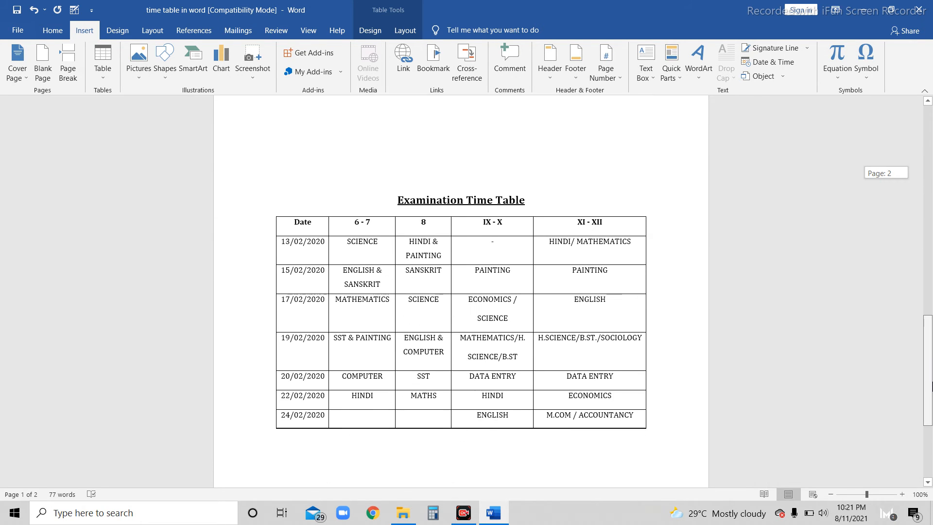
pyautogui.moveTo(343, 254); pyautogui.dragTo(618, 427)
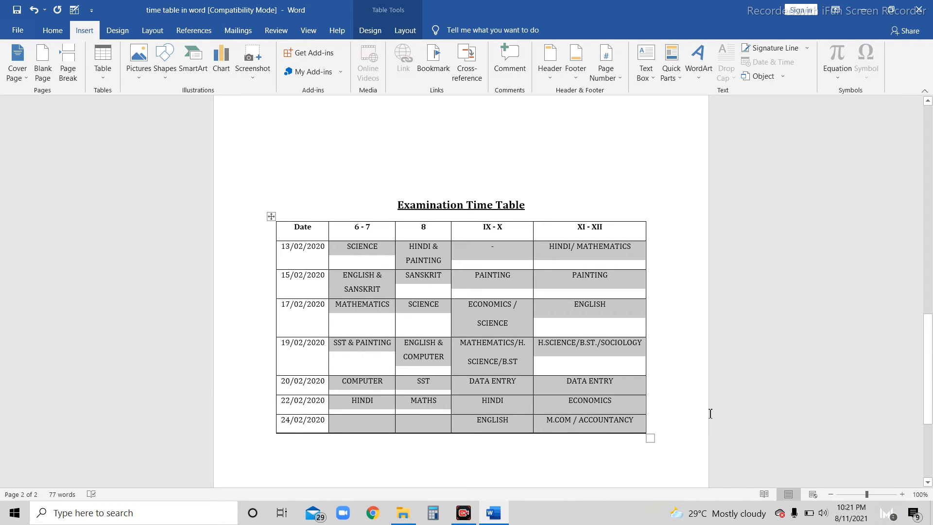
pyautogui.moveTo(928, 391); pyautogui.dragTo(925, 162)
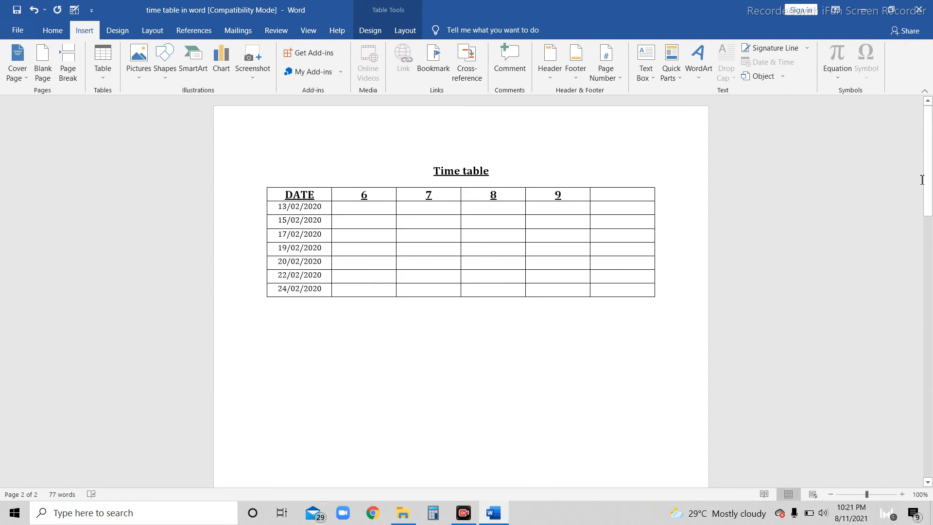
pyautogui.click(374, 207)
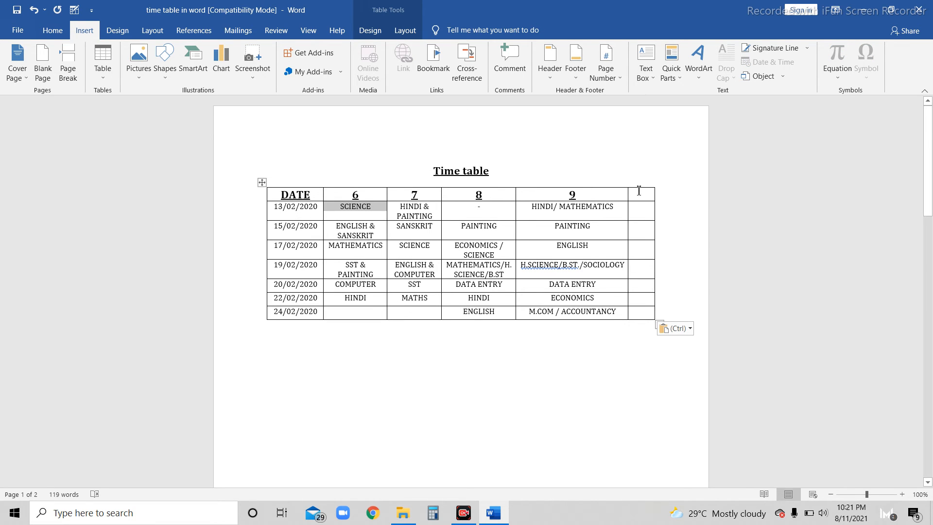
# - Delete the empty last column of the Time table
pyautogui.moveTo(638, 193); pyautogui.dragTo(644, 316)
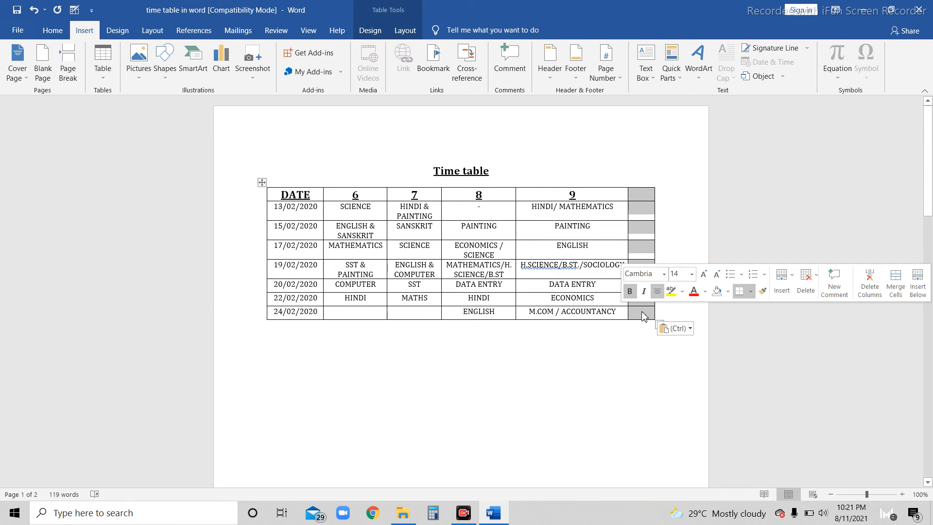
pyautogui.rightClick(643, 316)
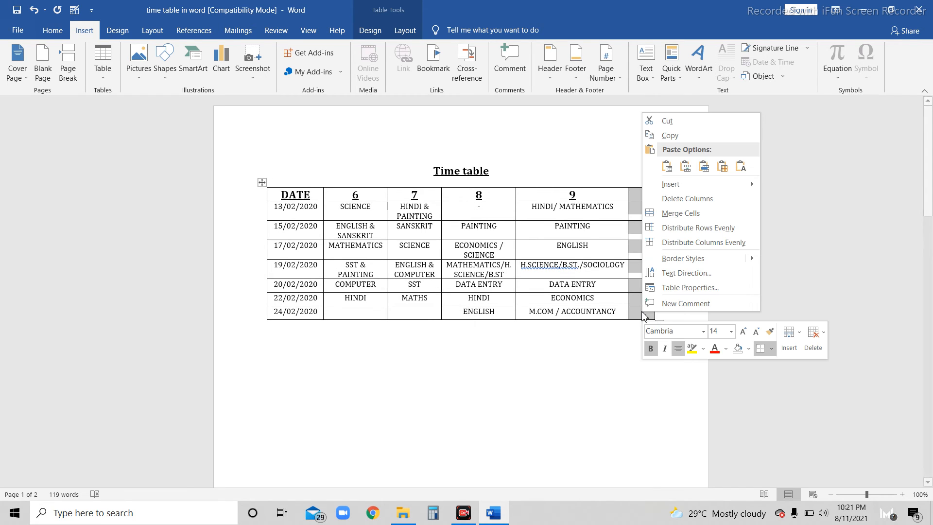
pyautogui.click(685, 200)
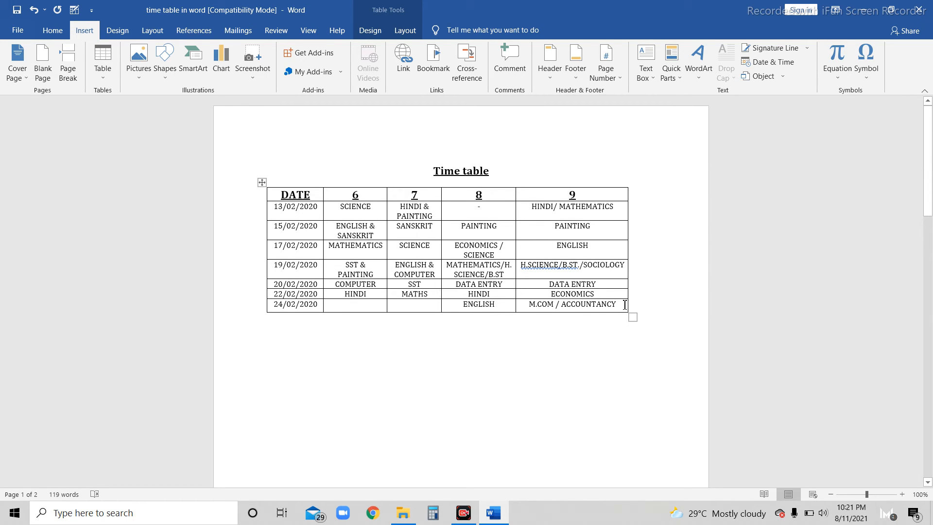
# - Try splitting the rows from 20/02/2020 to 24/02/2020 off the table by moving them down, and undo the move
pyautogui.moveTo(626, 305); pyautogui.dragTo(293, 290)
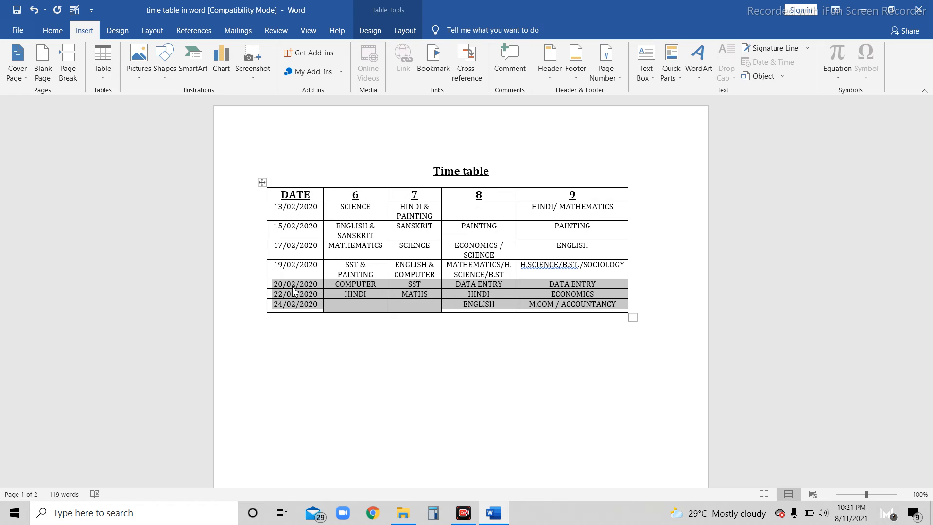
pyautogui.hotkey('alt', 'shift', 'Down')
pyautogui.hotkey('alt', 'shift', 'Down')
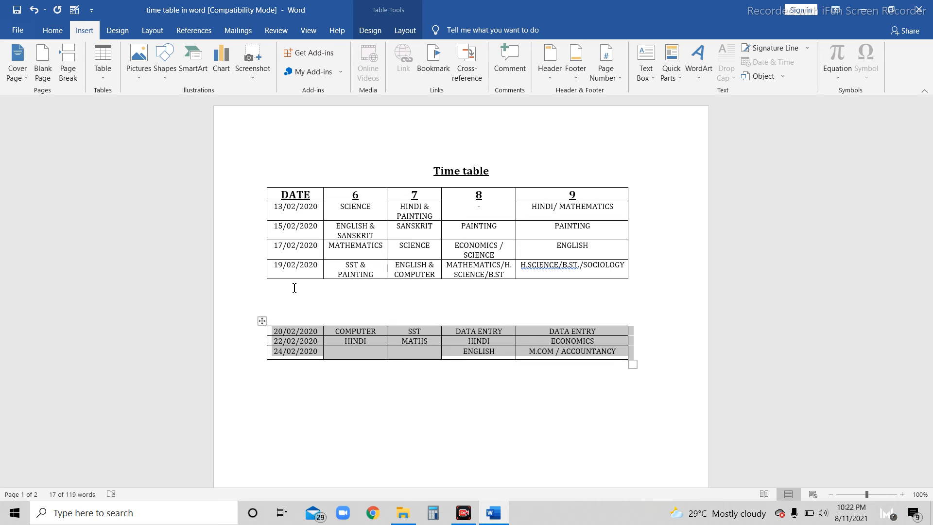
pyautogui.hotkey('ctrl', 'z')
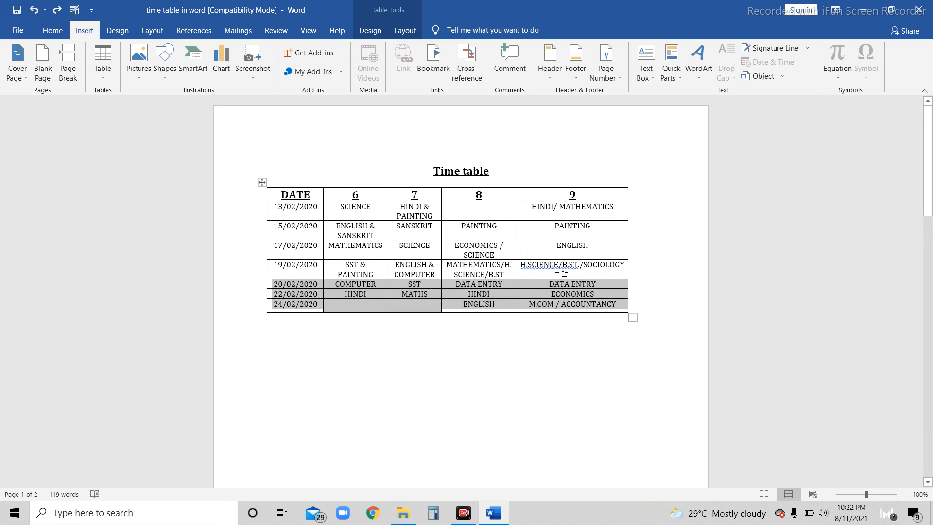
pyautogui.click(558, 275)
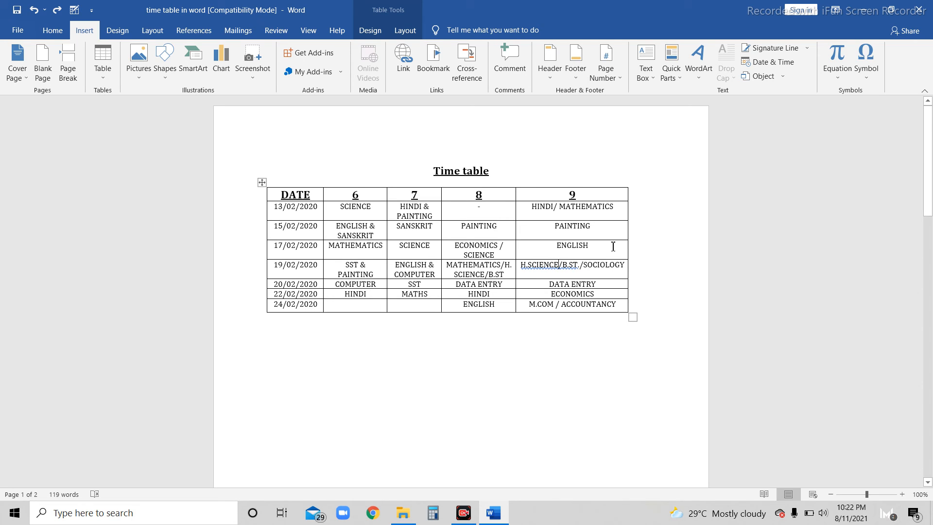
# - Insert an empty row below the 17/02/2020 row and add a blank line in its first cell
pyautogui.click(642, 246)
pyautogui.press('Return')
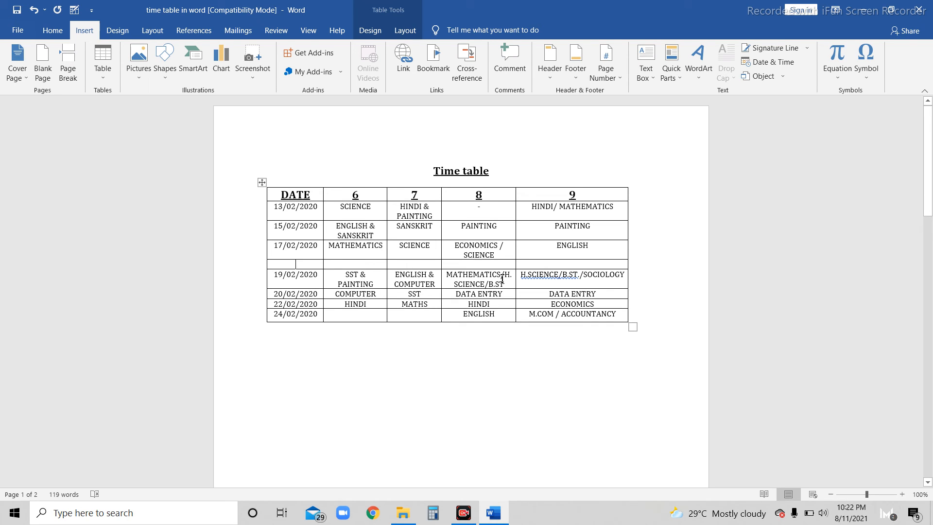
pyautogui.press('Return')
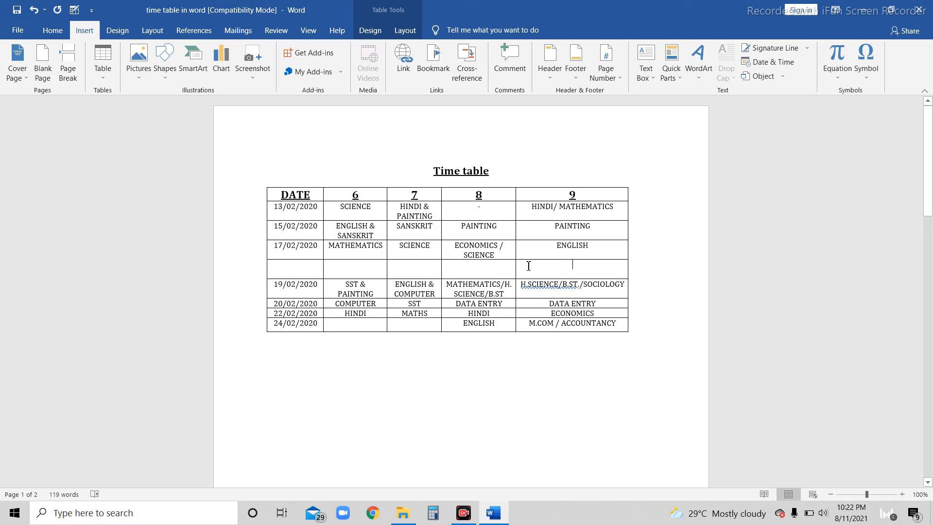
# - Merge all cells of the empty row below 17/02/2020 and enter BREAK in the merged cell
pyautogui.moveTo(564, 266); pyautogui.dragTo(301, 274)
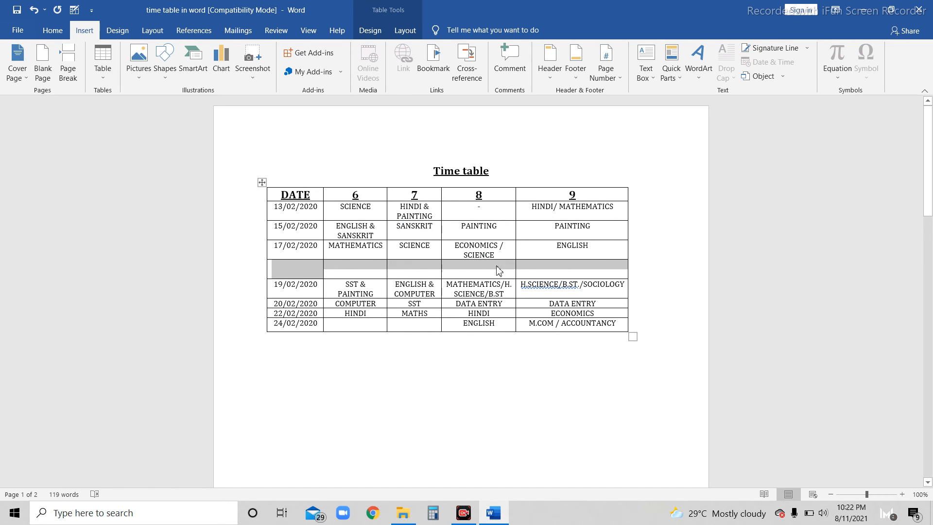
pyautogui.click(404, 31)
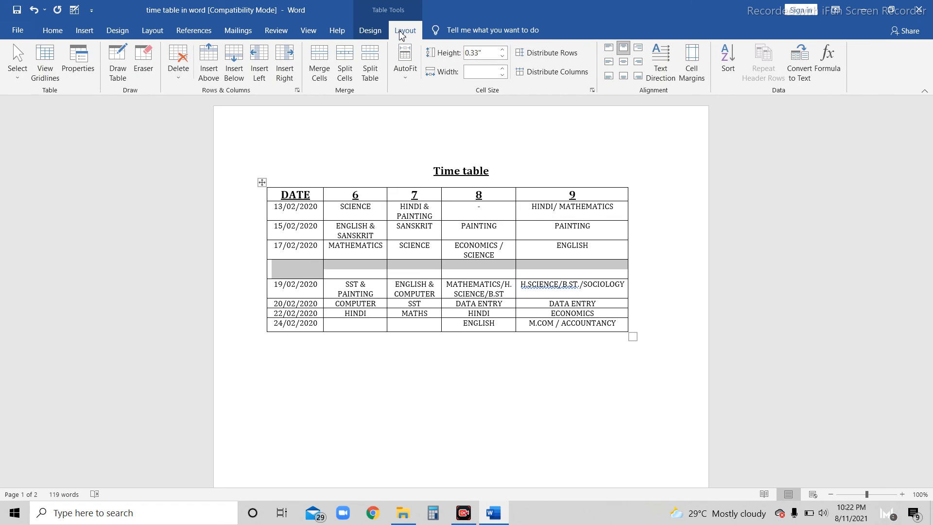
pyautogui.click(324, 69)
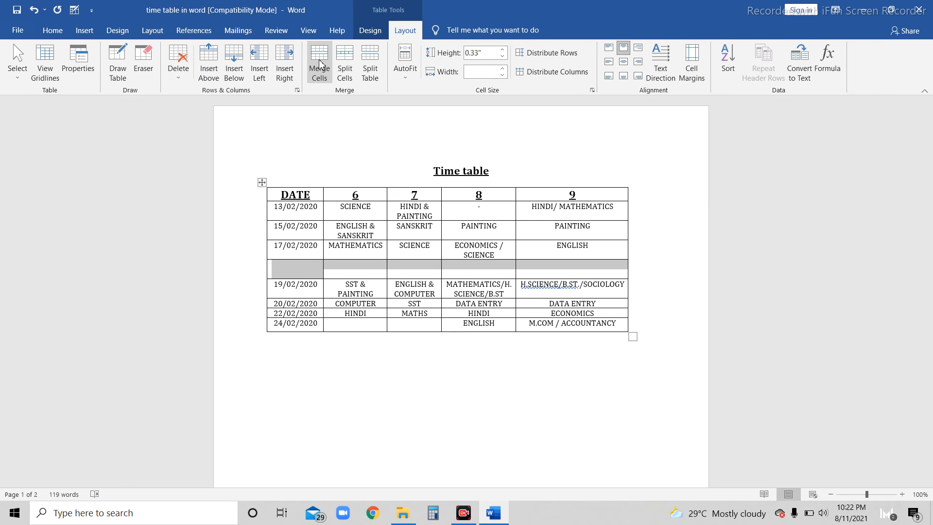
pyautogui.click(435, 273)
pyautogui.write('BREAK')
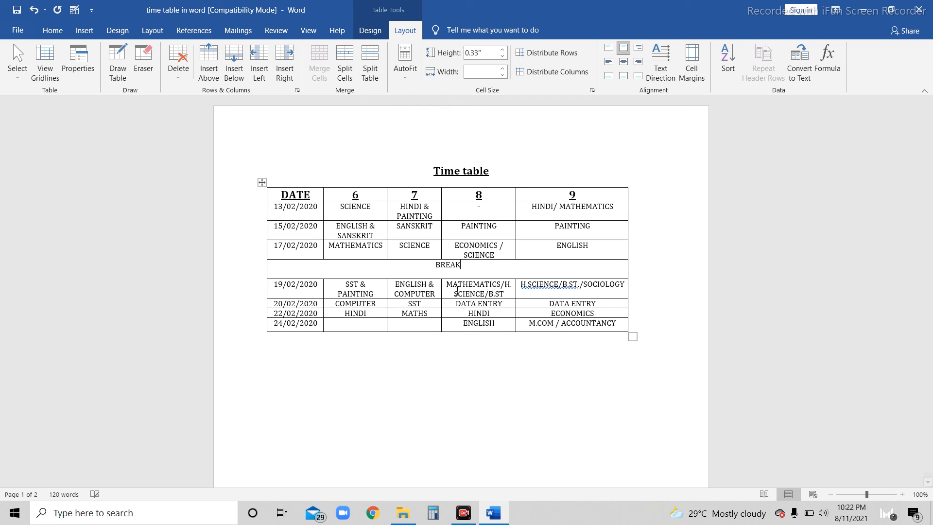
pyautogui.click(508, 376)
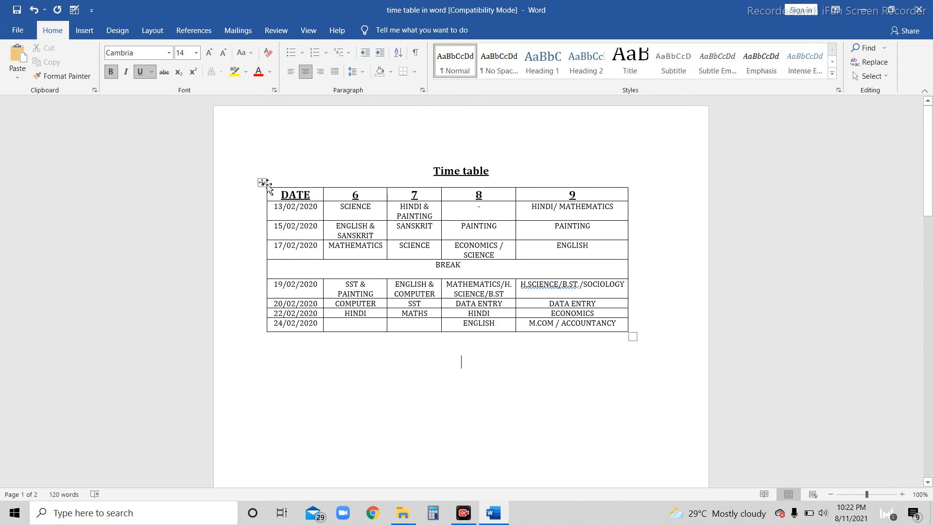
# - Apply the orange grid table style with a solid header row and first column to the whole Time table
pyautogui.click(263, 182)
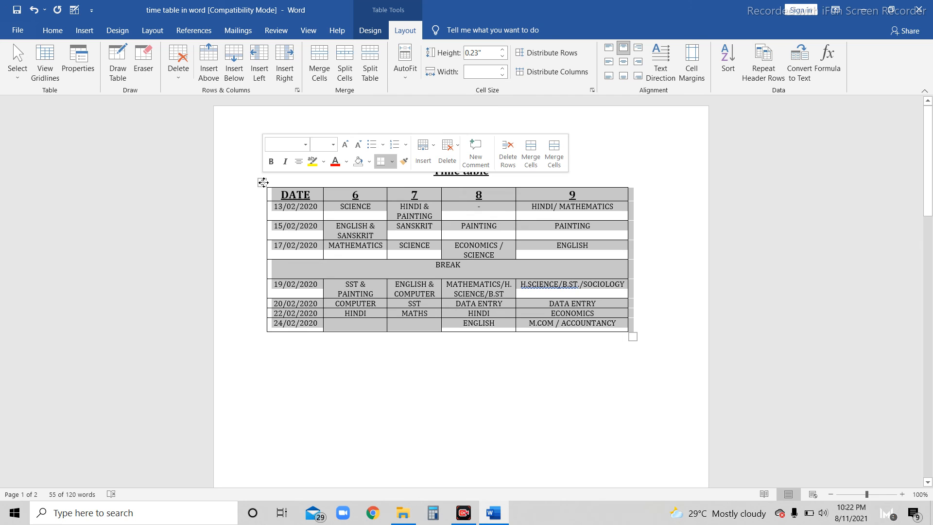
pyautogui.click(370, 30)
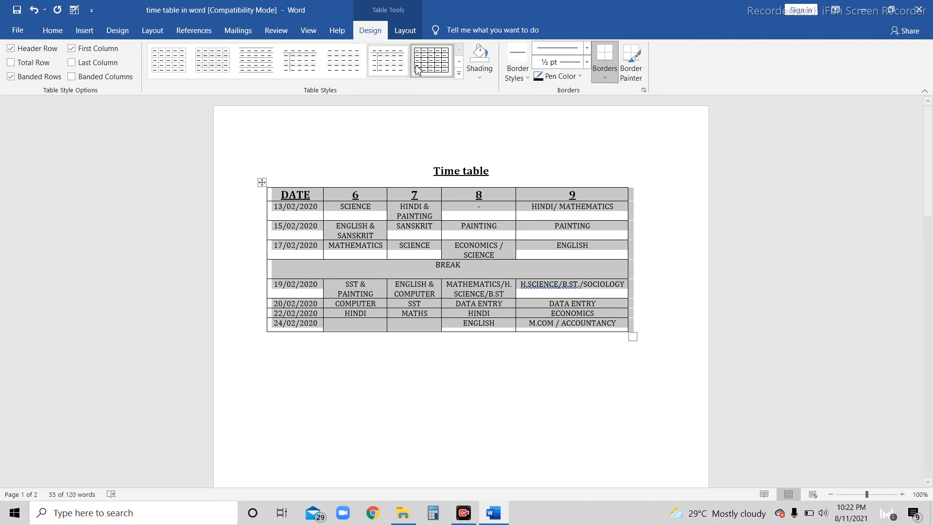
pyautogui.click(459, 73)
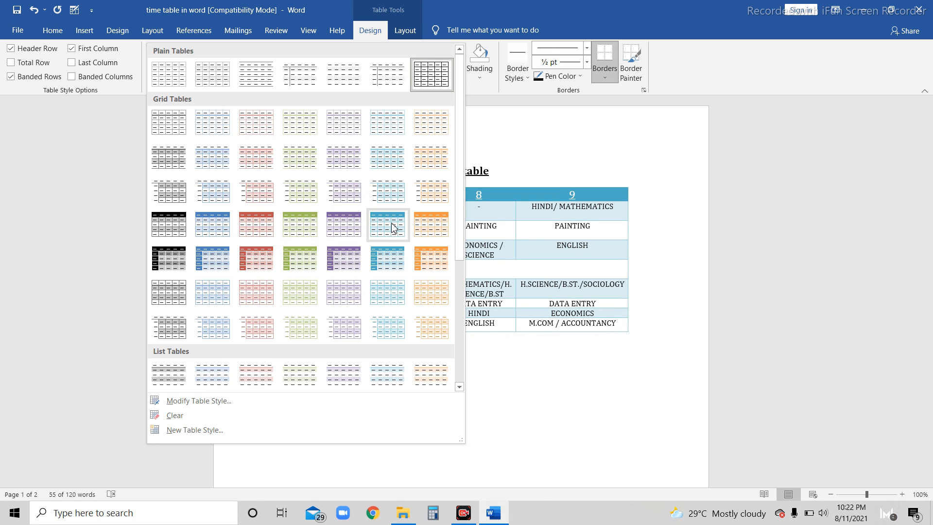
pyautogui.click(436, 262)
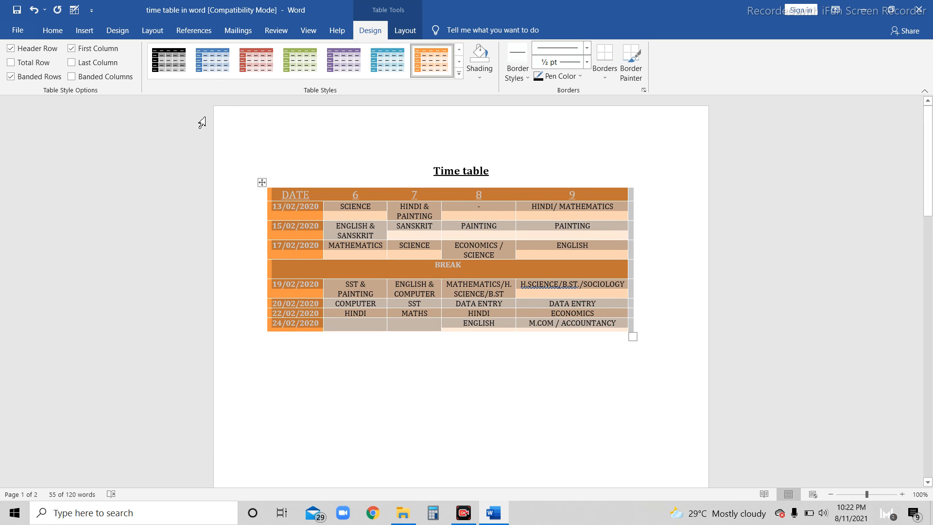
pyautogui.click(364, 187)
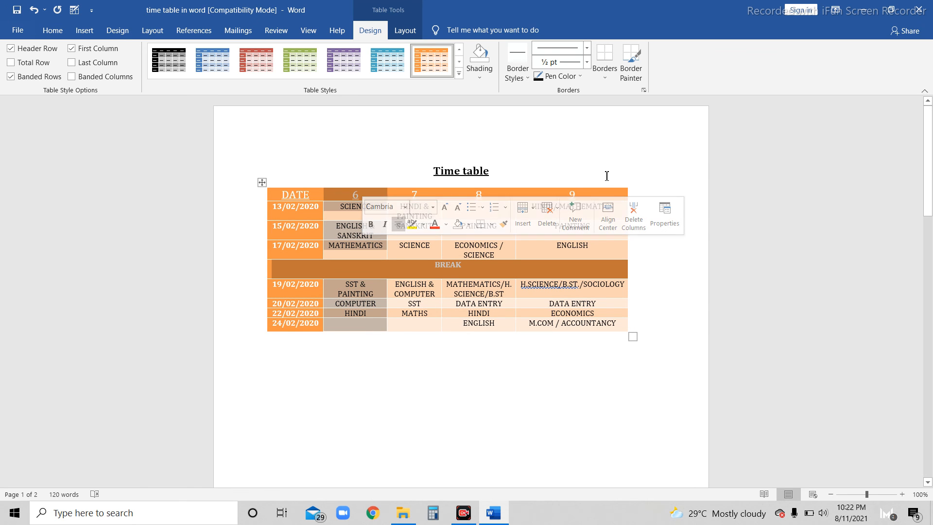
# - Set the Time table title to font size 26, try left alignment, and centre it again
pyautogui.click(519, 171)
pyautogui.click(402, 167)
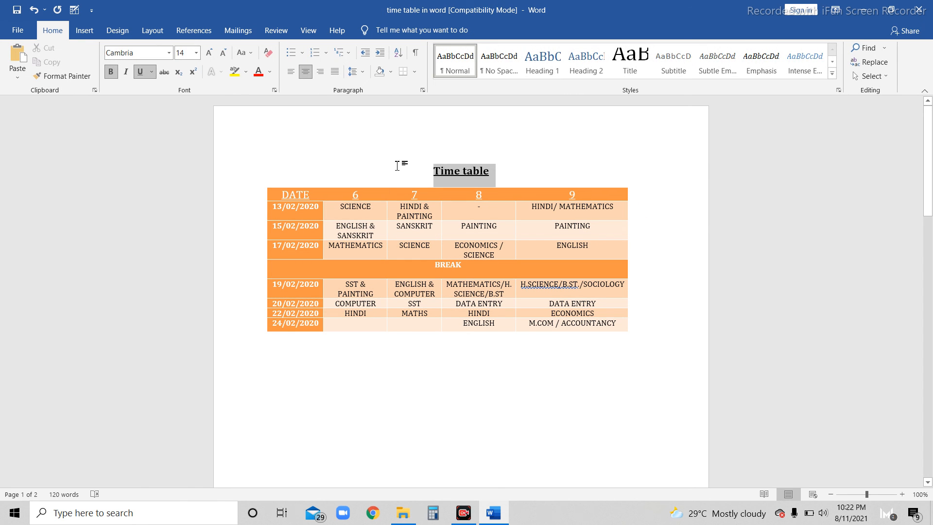
pyautogui.click(196, 52)
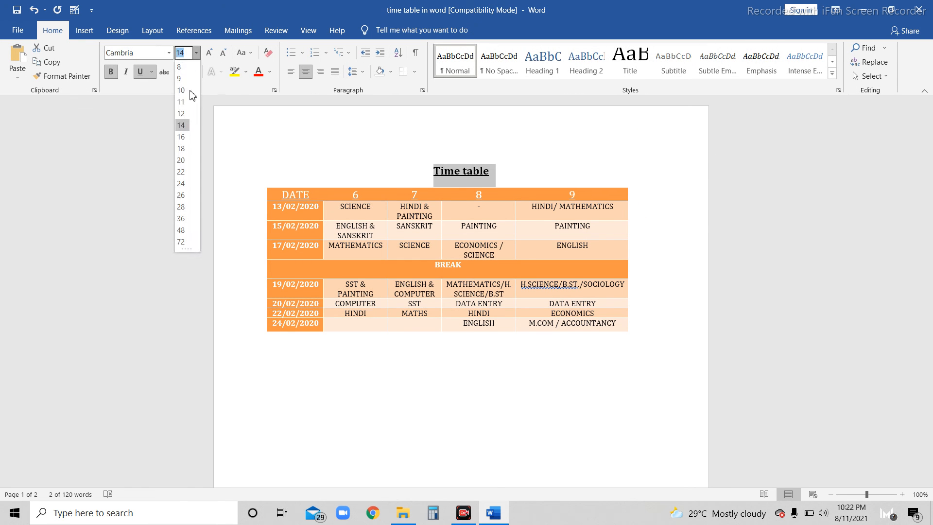
pyautogui.click(182, 196)
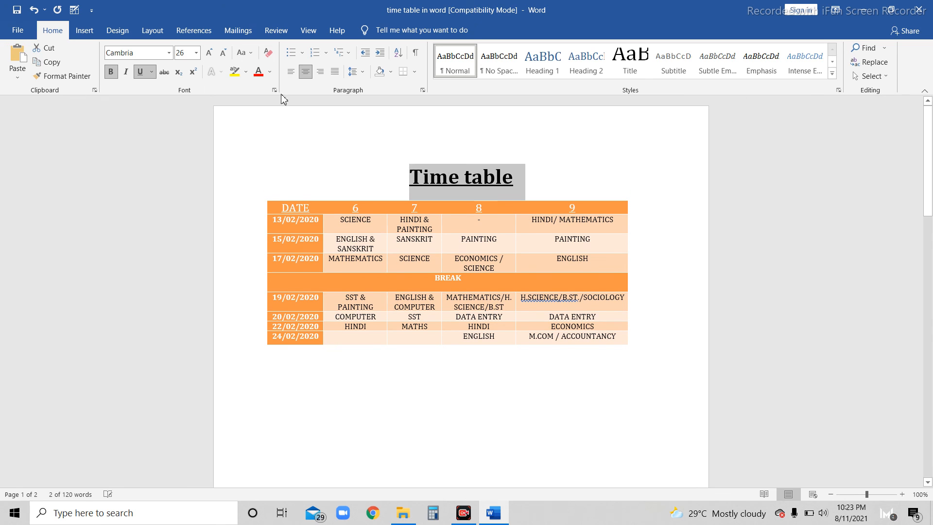
pyautogui.click(290, 73)
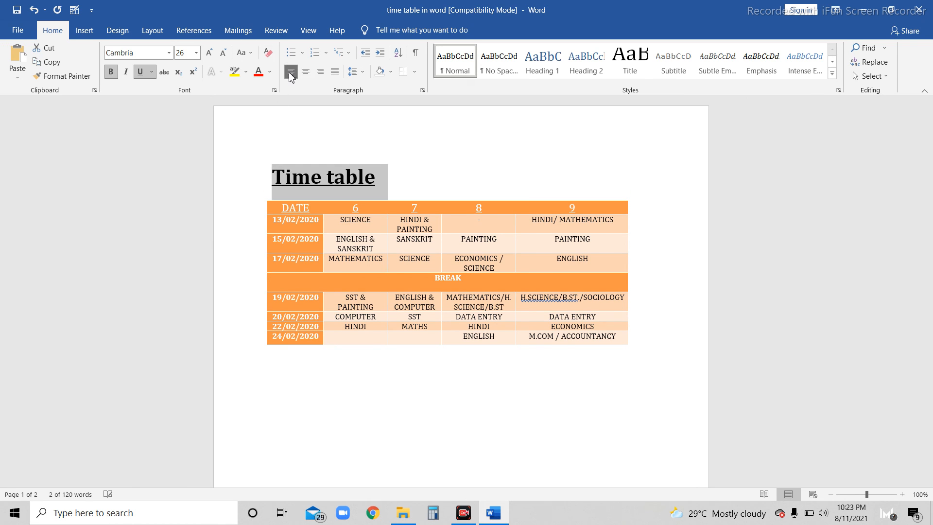
pyautogui.click(305, 72)
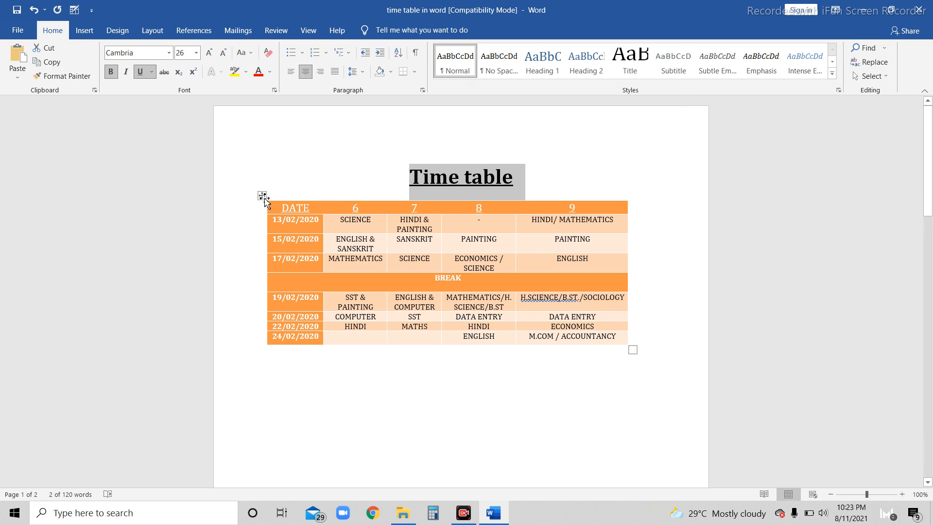
# - Centre the whole table horizontally on the page beneath its title
pyautogui.click(263, 196)
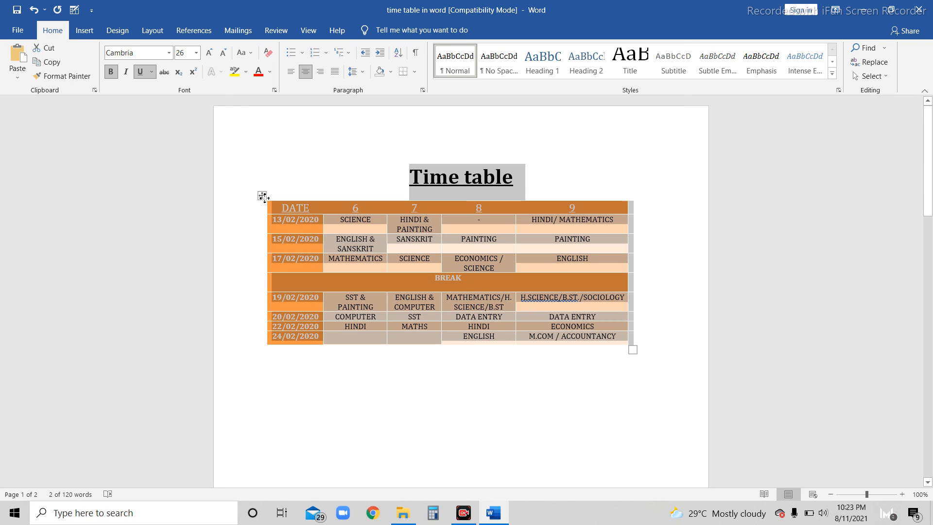
pyautogui.click(305, 72)
pyautogui.click(413, 396)
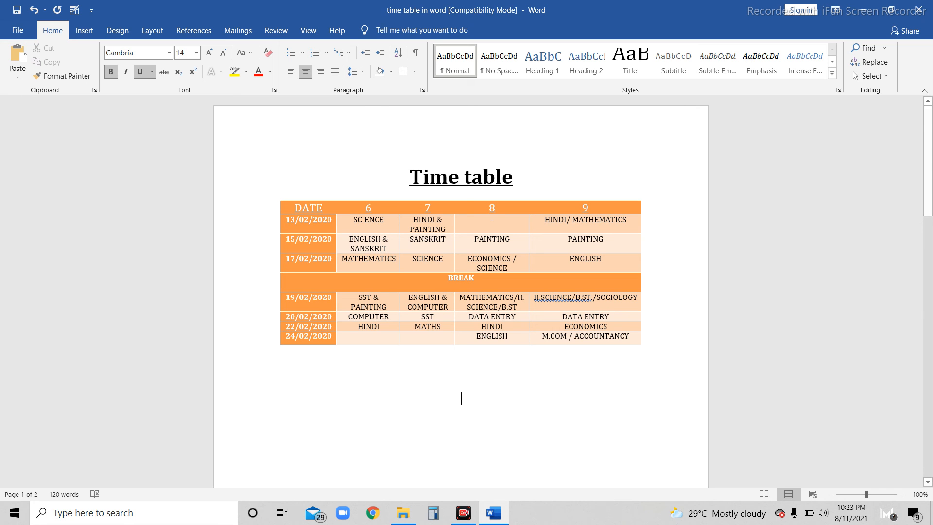
pyautogui.moveTo(694, 523)
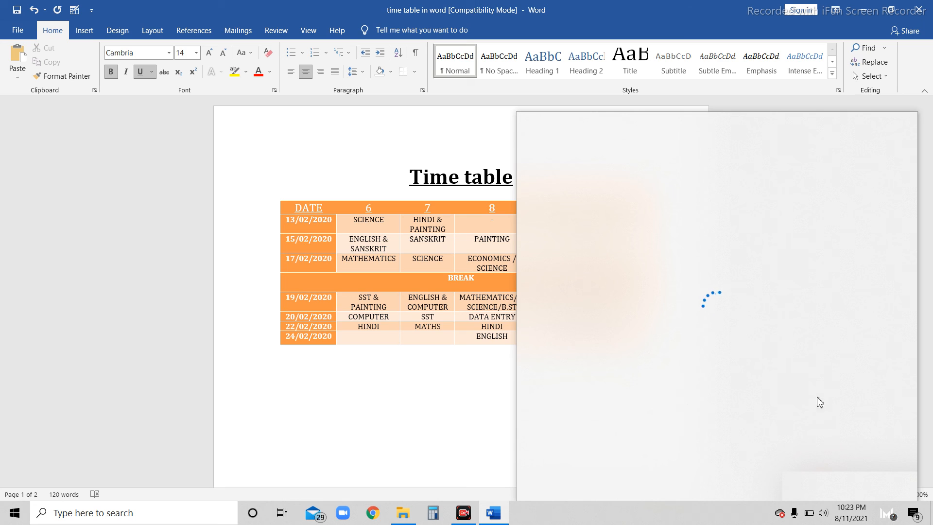
pyautogui.click(461, 412)
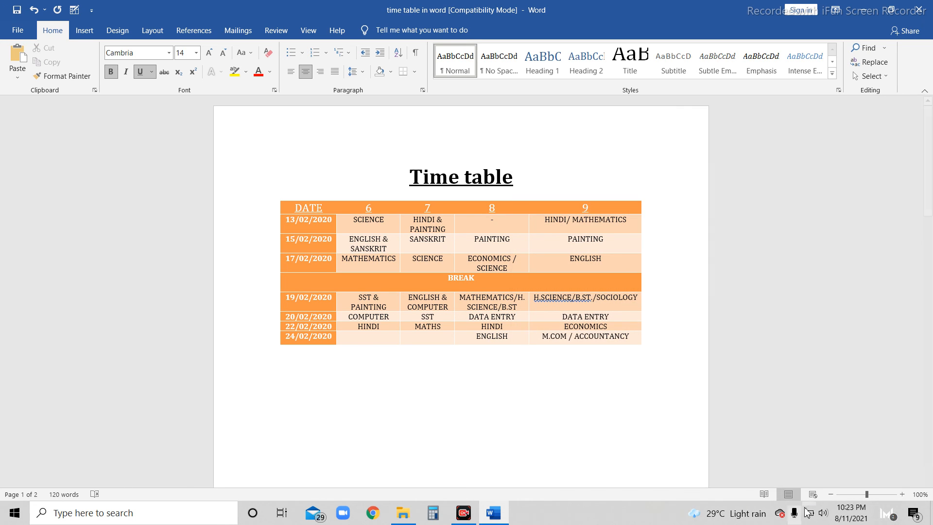